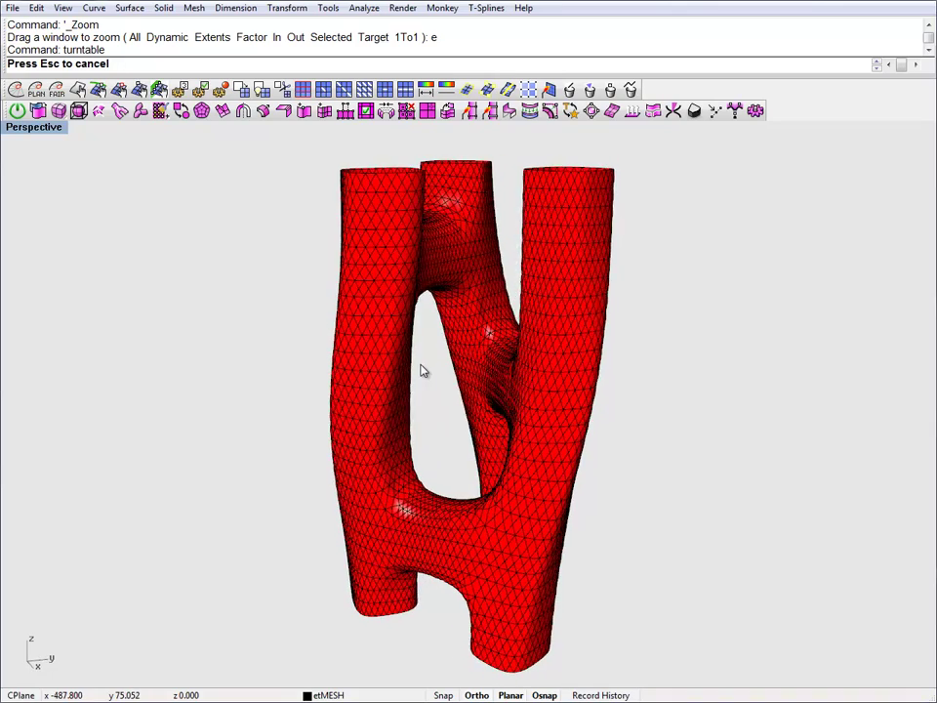
- Measure the tower's full height from base to top of the left tube: 244.133 m
{"action": "key", "text": "Escape"}
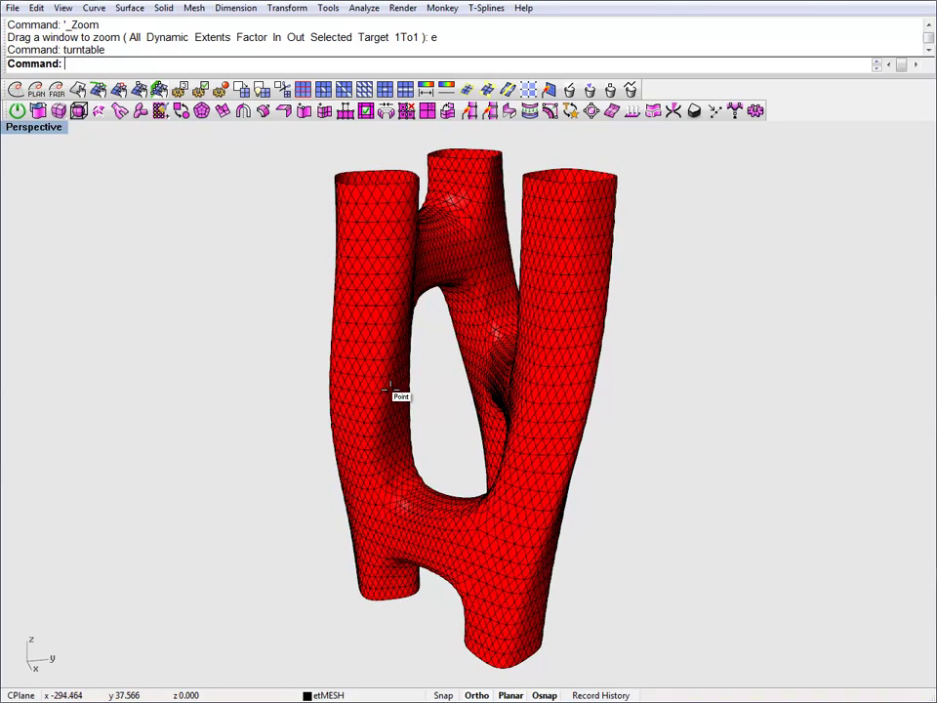
{"action": "type", "text": "d"}
{"action": "key", "text": "Return"}
{"action": "left_click", "coordinate": [382, 605]}
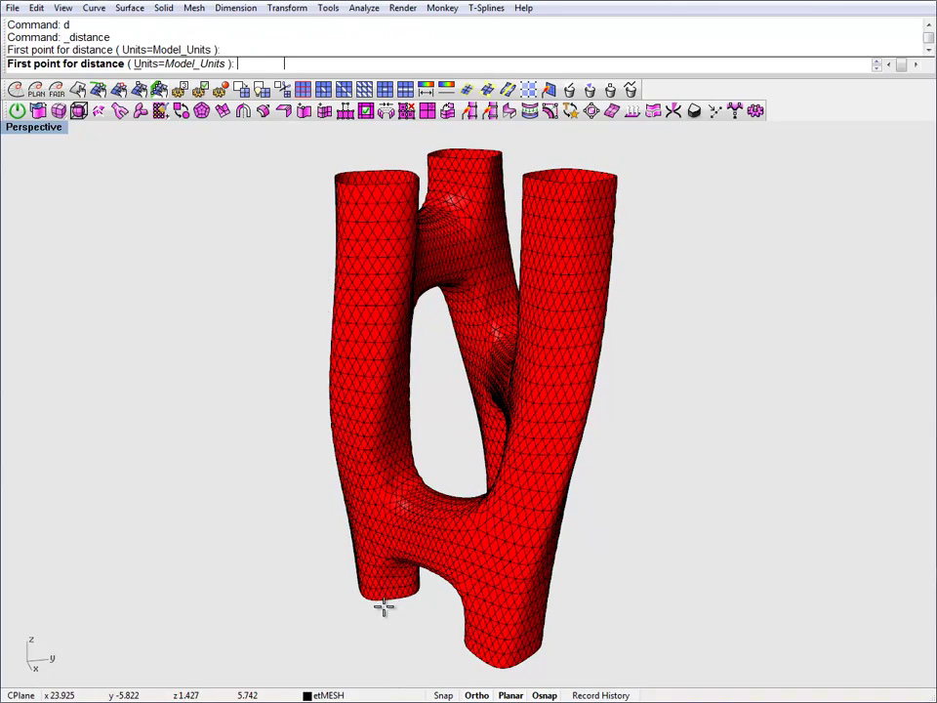
{"action": "left_click", "coordinate": [373, 179]}
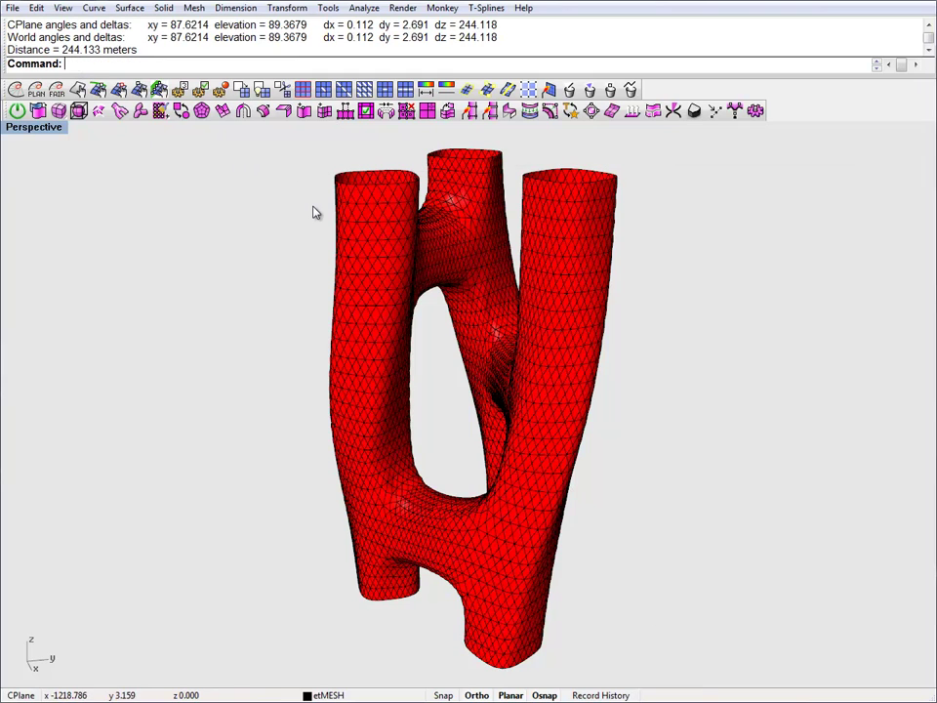
- Zoom in and measure two triangle edges on the tube mesh: 7.978 m and 4.364 m
{"action": "scroll", "coordinate": [363, 225], "scroll_direction": "up", "scroll_amount": 10}
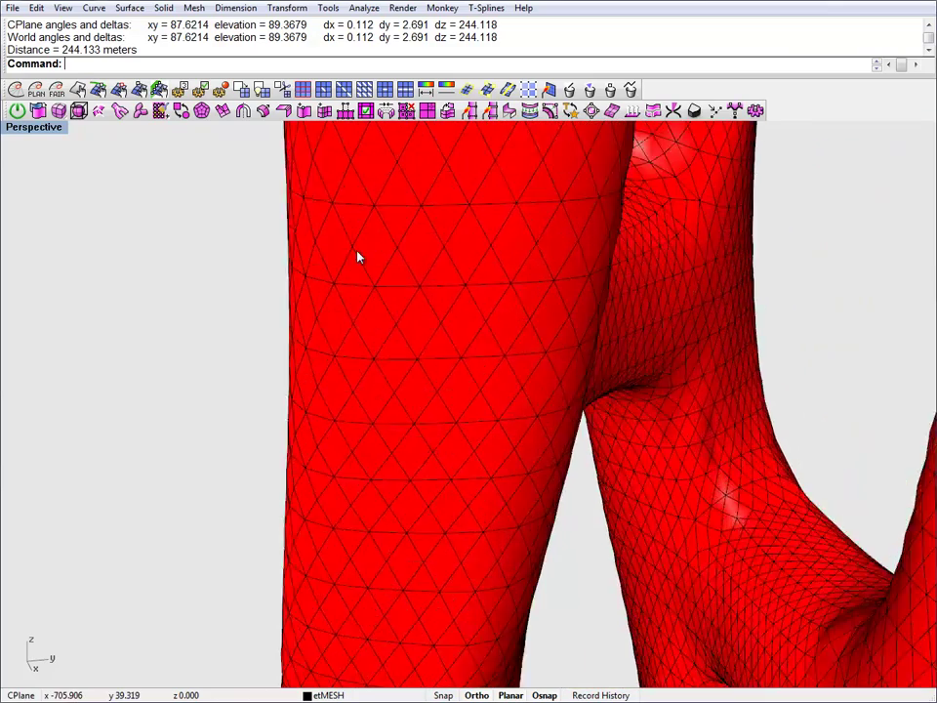
{"action": "type", "text": "d"}
{"action": "key", "text": "Return"}
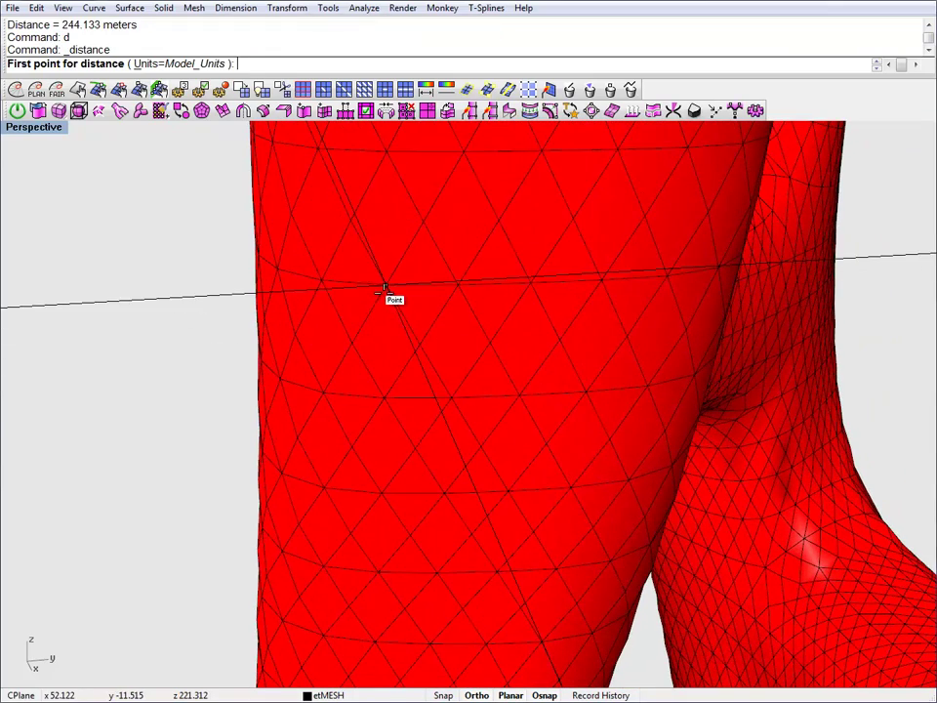
{"action": "left_click", "coordinate": [386, 285]}
{"action": "left_click", "coordinate": [383, 392]}
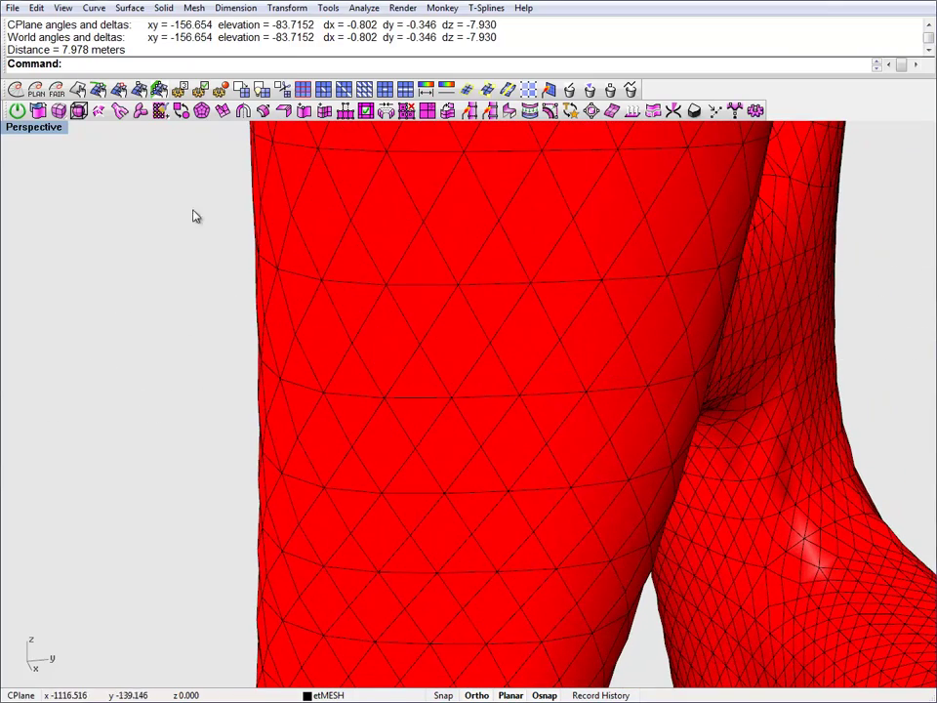
{"action": "type", "text": "d"}
{"action": "key", "text": "Return"}
{"action": "left_click", "coordinate": [355, 346]}
{"action": "left_click", "coordinate": [421, 348]}
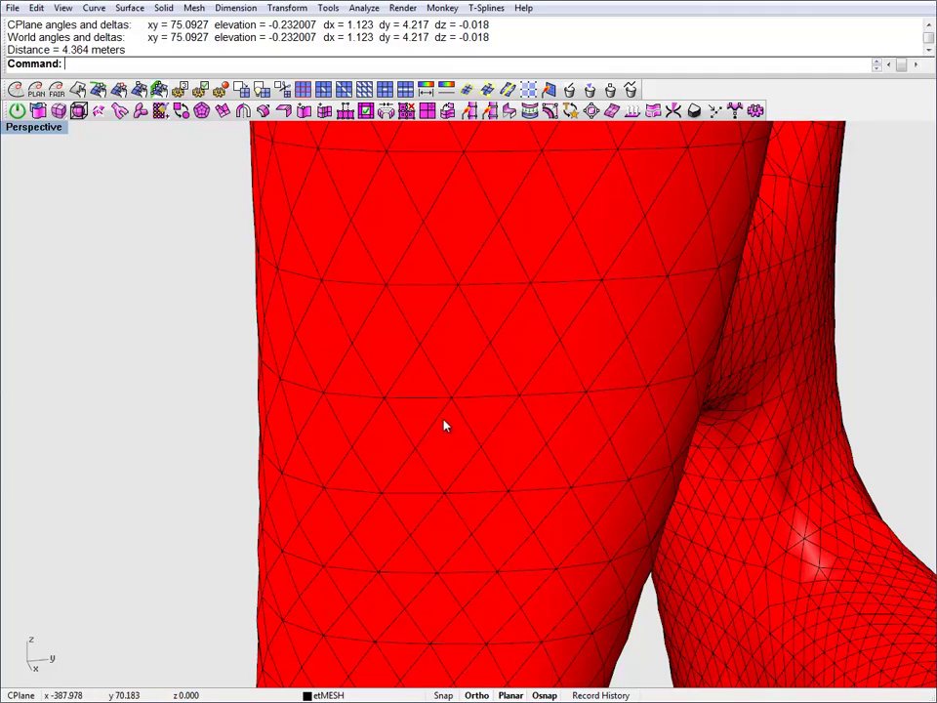
{"action": "right_click_drag", "start_coordinate": [437, 416], "coordinate": [436, 344]}
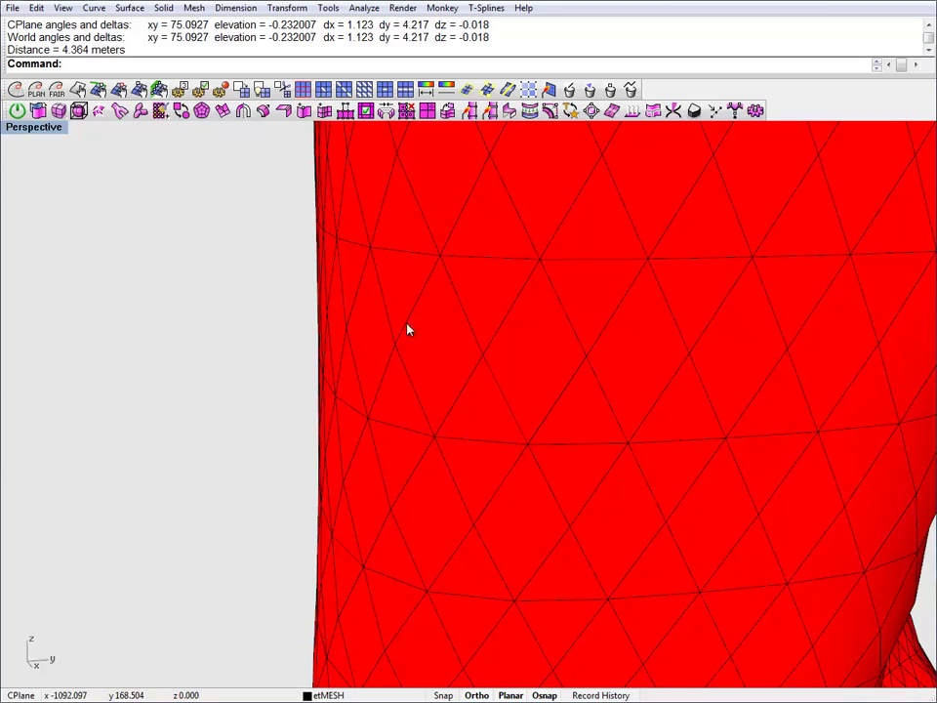
- Run EvoluteTools planarity analysis on the tower mesh, showing deviation from 0 to 0.066894606
{"action": "scroll", "coordinate": [408, 329], "scroll_direction": "down", "scroll_amount": 8}
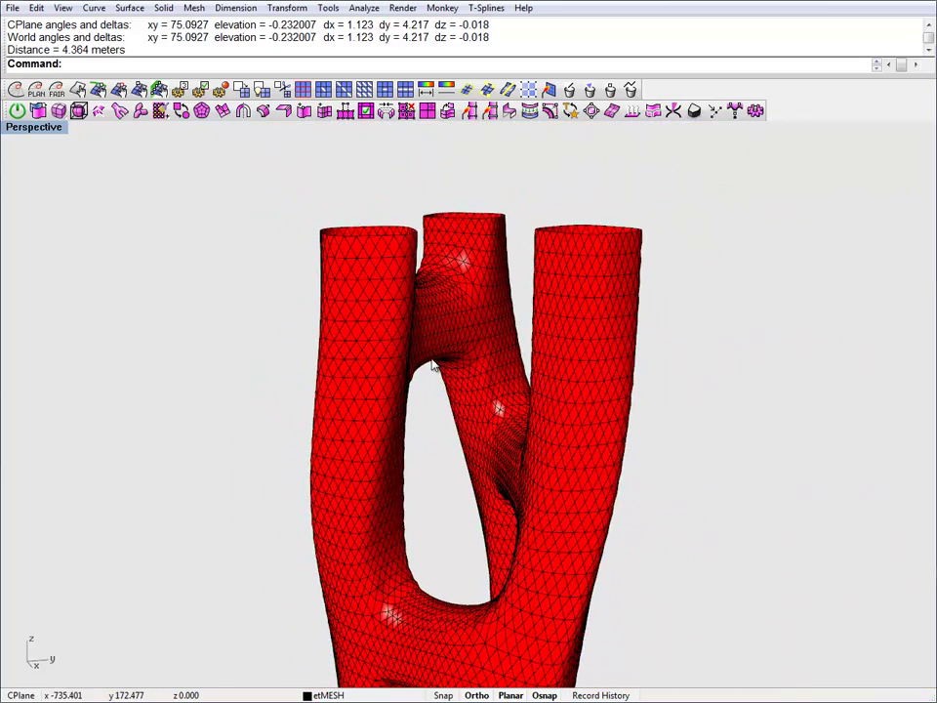
{"action": "right_click_drag", "start_coordinate": [434, 364], "coordinate": [422, 301], "text": "shift"}
{"action": "left_click", "coordinate": [401, 279]}
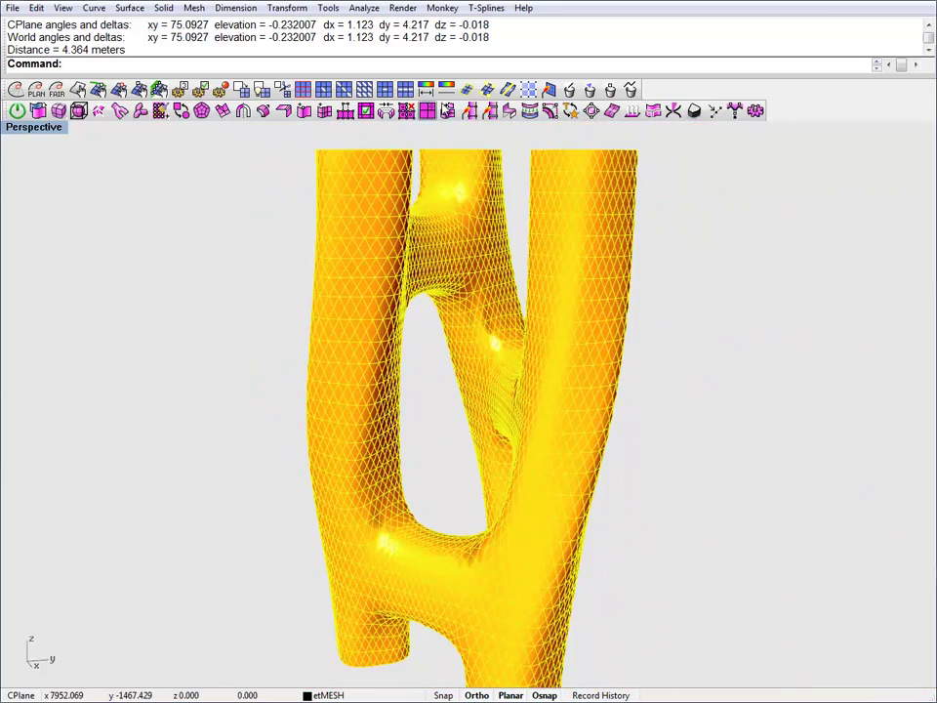
{"action": "left_click", "coordinate": [324, 89]}
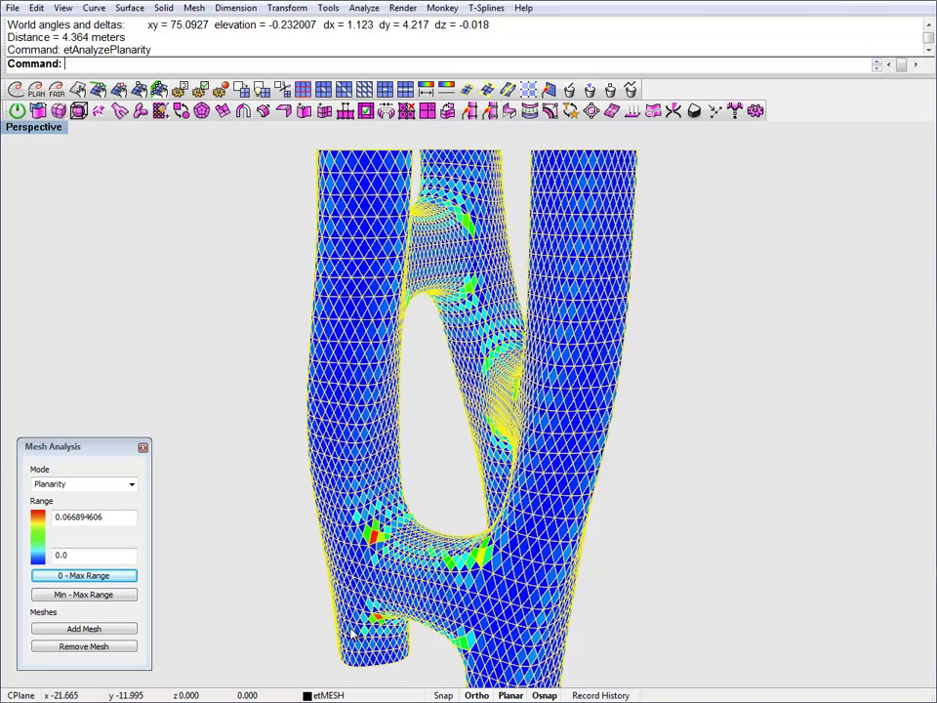
{"action": "left_click", "coordinate": [221, 517]}
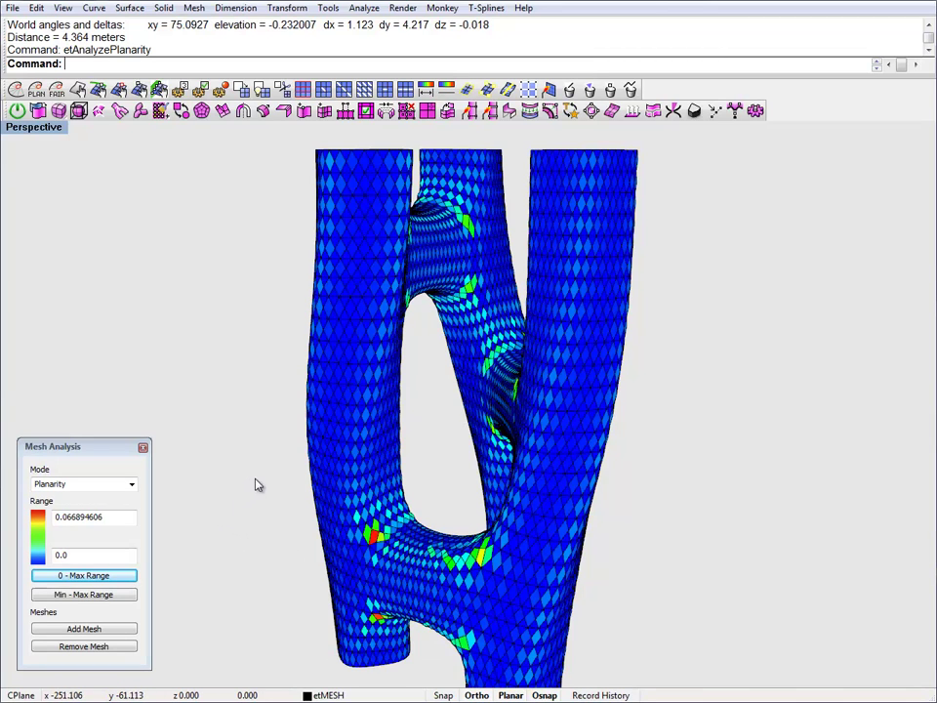
- Orbit and zoom out, then start a Turntable preview spinning around the colored tower
{"action": "right_click_drag", "start_coordinate": [377, 477], "coordinate": [442, 446]}
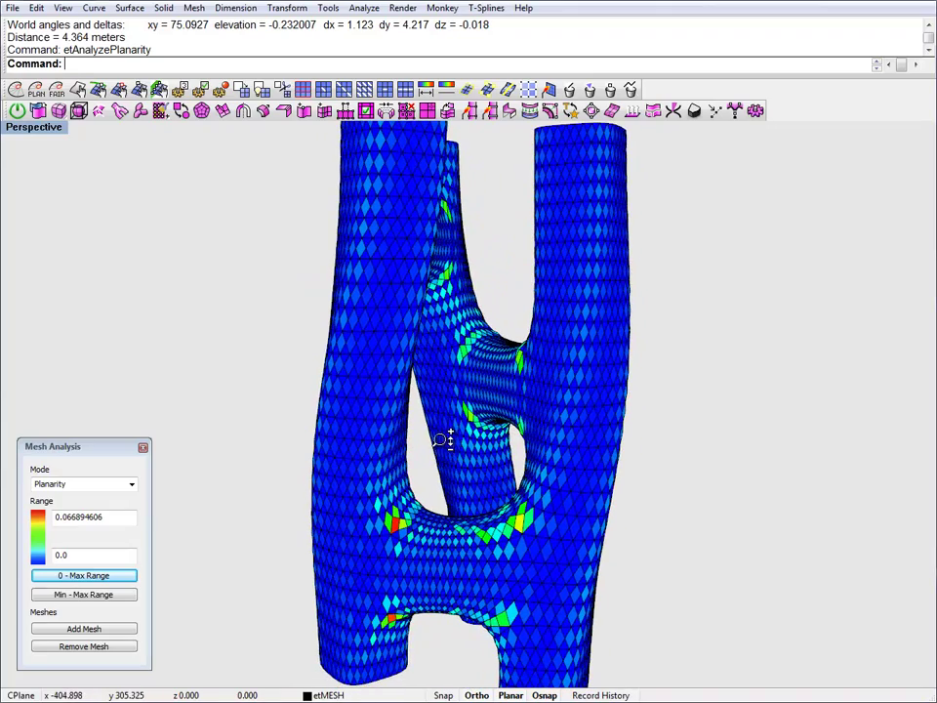
{"action": "scroll", "coordinate": [442, 446], "scroll_direction": "down", "scroll_amount": 3}
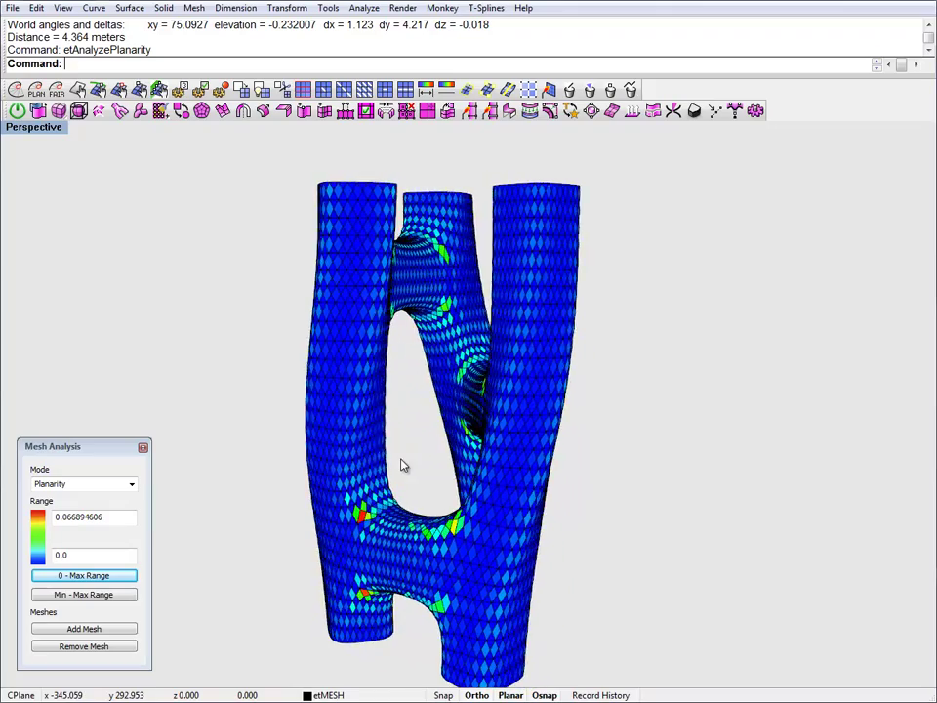
{"action": "type", "text": "turntable"}
{"action": "key", "text": "Return"}
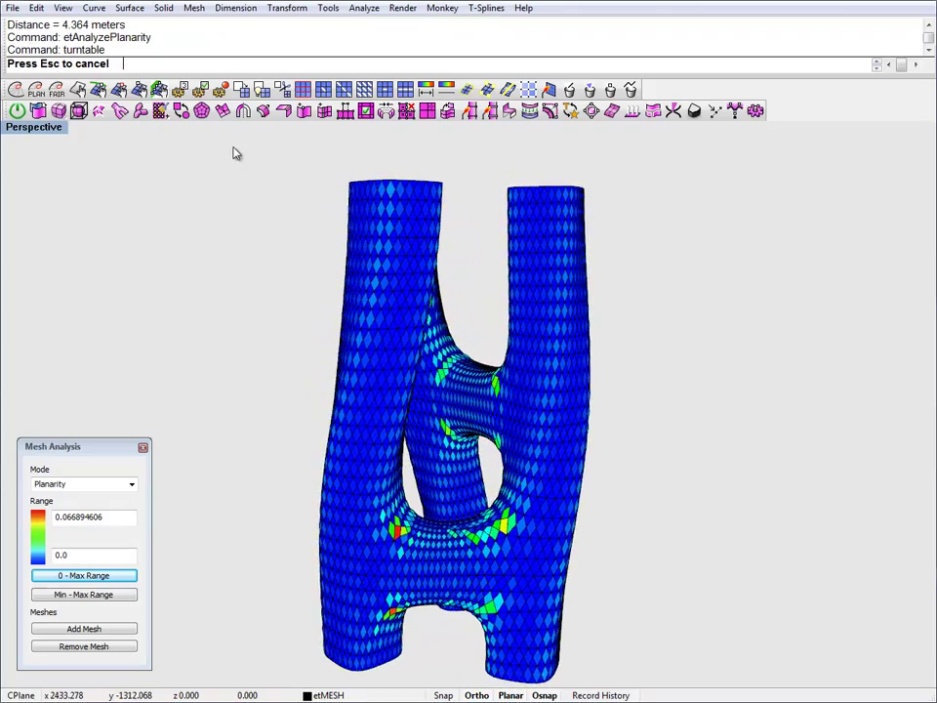
- In etOptionsImportance, set surface closeness to 0.7 and original-position closeness to 0.5
{"action": "left_click", "coordinate": [179, 92]}
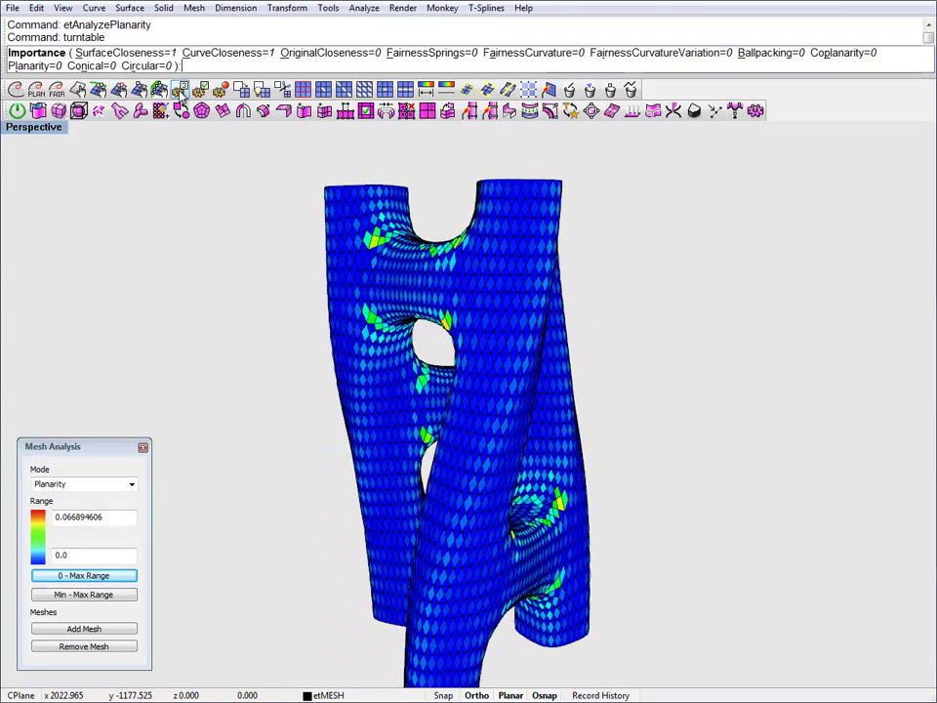
{"action": "left_click", "coordinate": [125, 53]}
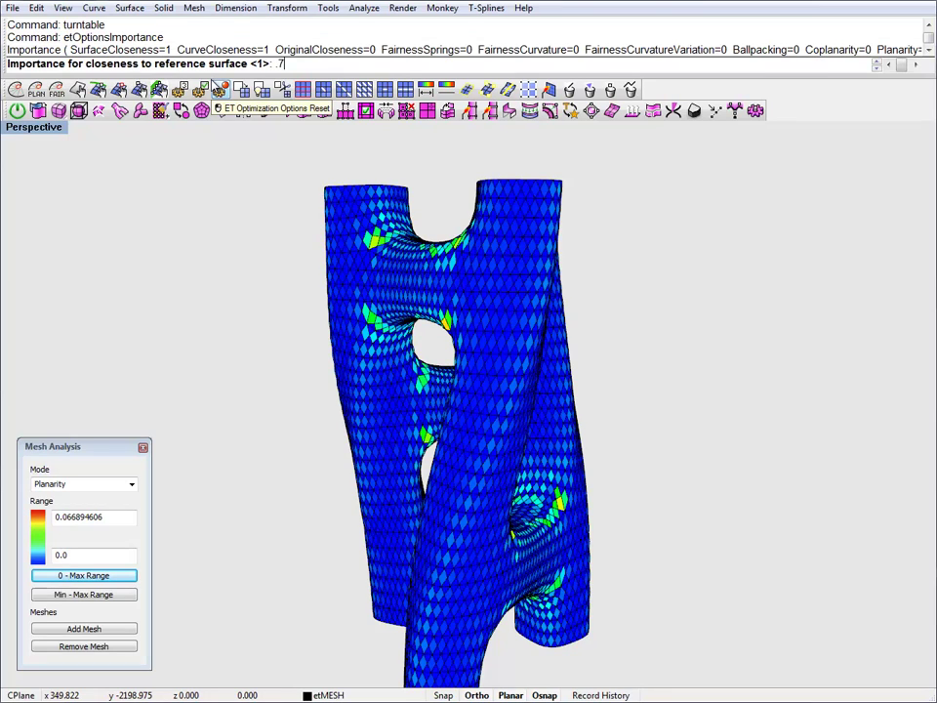
{"action": "type", "text": "0.7"}
{"action": "key", "text": "Return"}
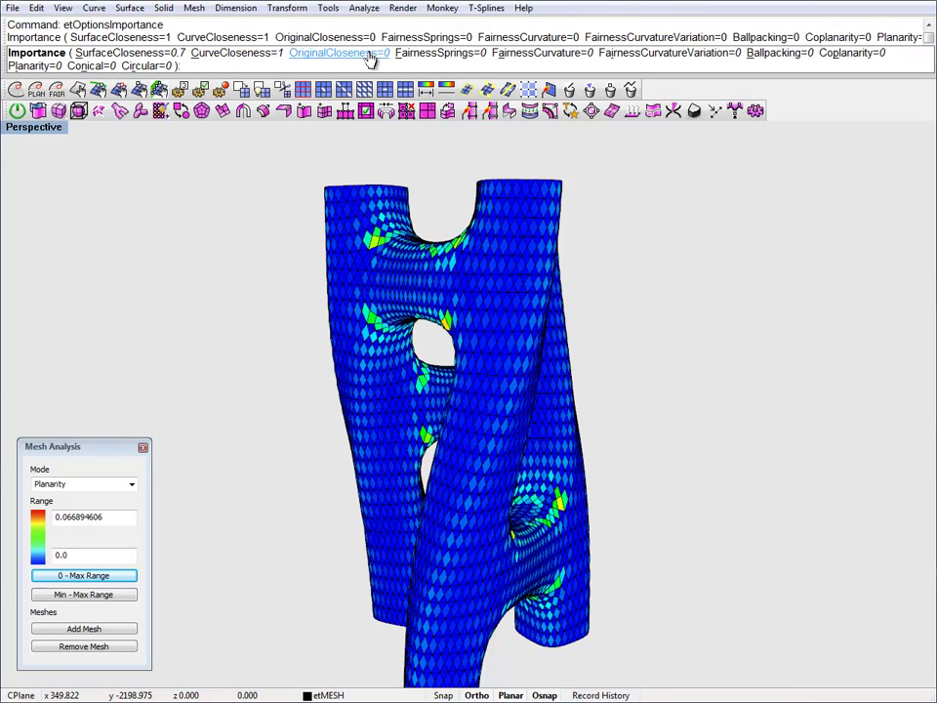
{"action": "left_click", "coordinate": [338, 53]}
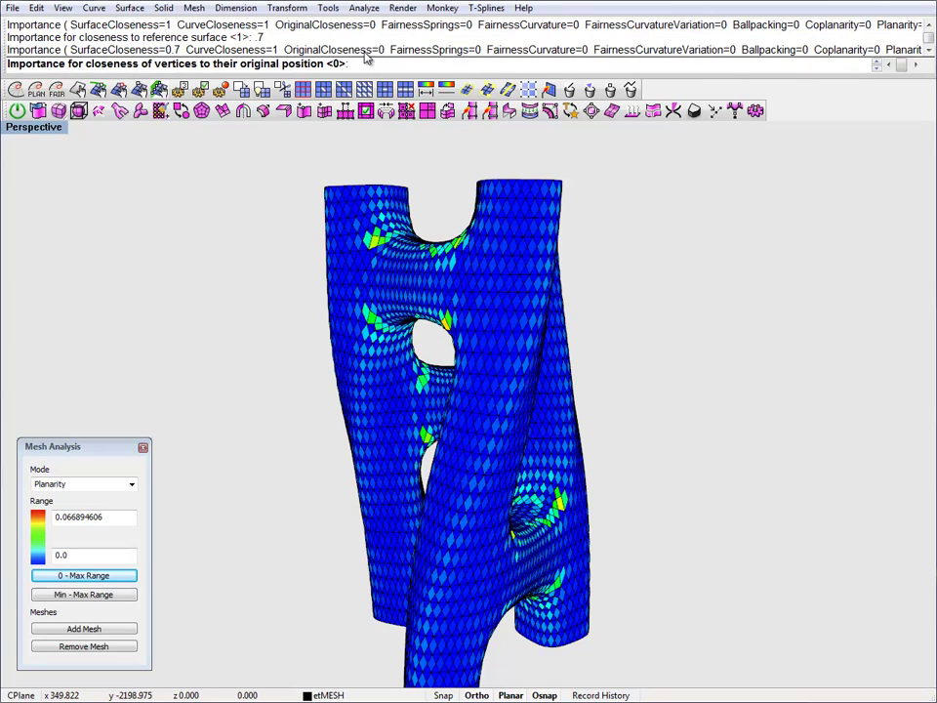
{"action": "type", "text": ".5"}
{"action": "key", "text": "Return"}
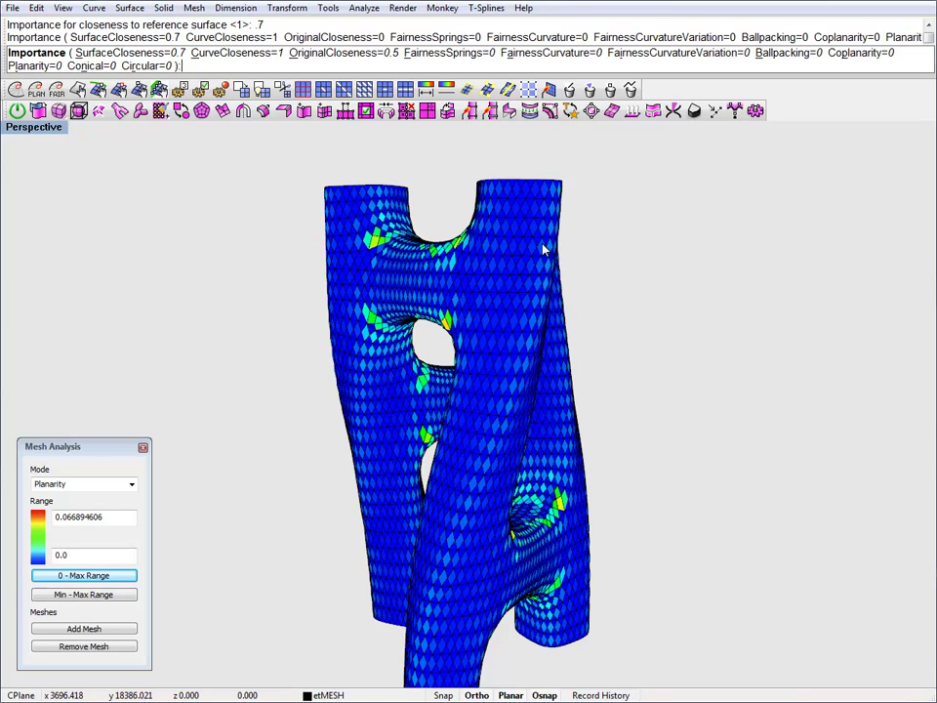
- Set the edge spring and polygon curvature fairness weights both to 0.1
{"action": "left_click", "coordinate": [459, 53]}
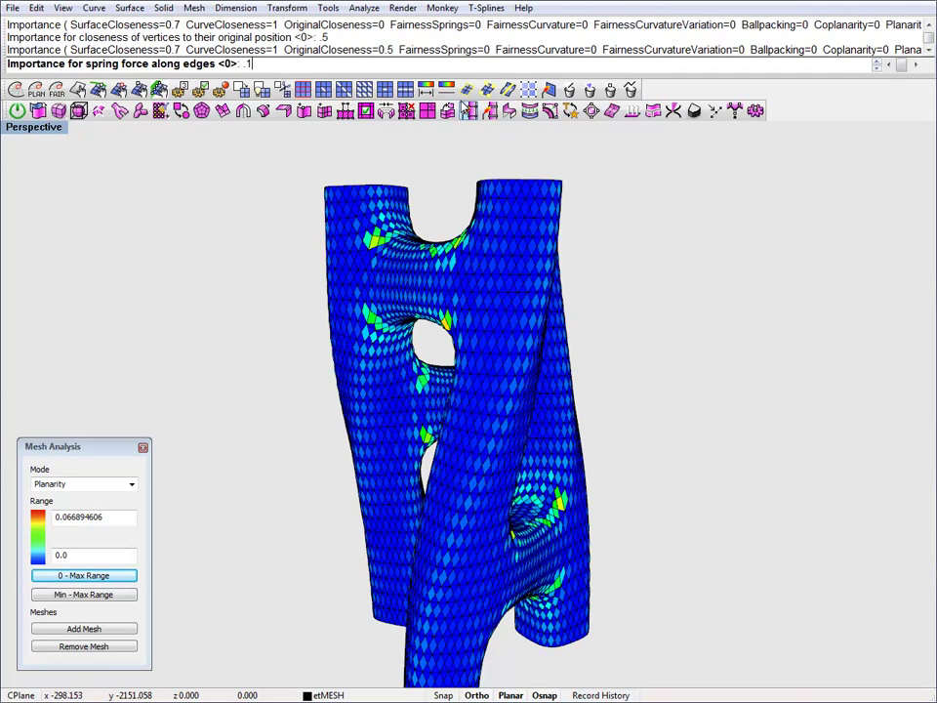
{"action": "key", "text": "Return"}
{"action": "left_click", "coordinate": [551, 53]}
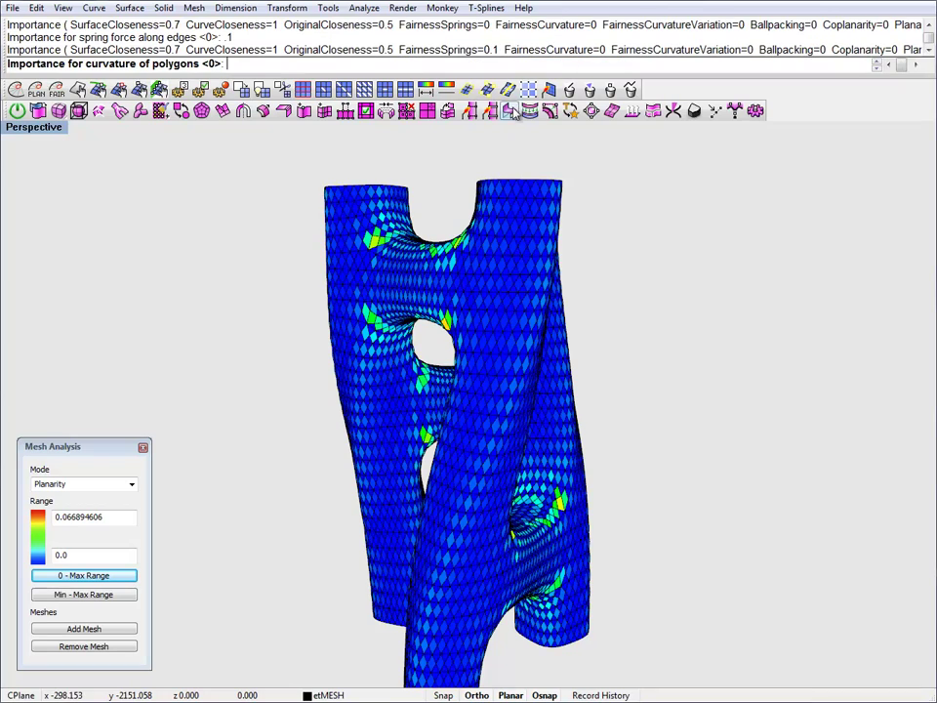
{"action": "type", "text": ".1"}
{"action": "key", "text": "Return"}
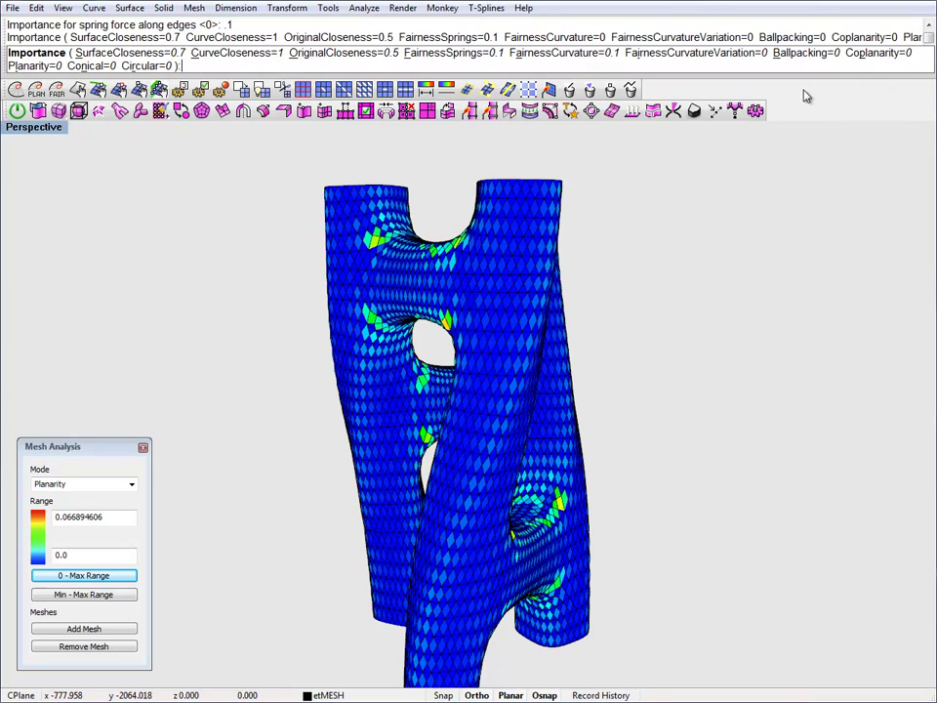
- Set face planarity importance to 7 and vertex coplanarity to 1, then finish
{"action": "left_click", "coordinate": [35, 66]}
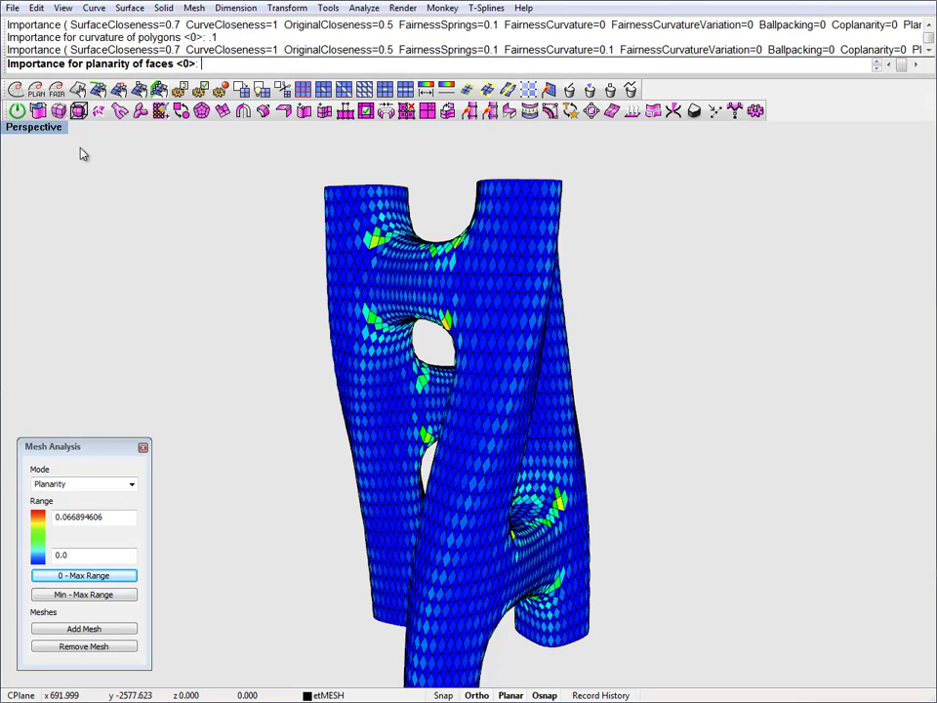
{"action": "type", "text": "7"}
{"action": "key", "text": "Return"}
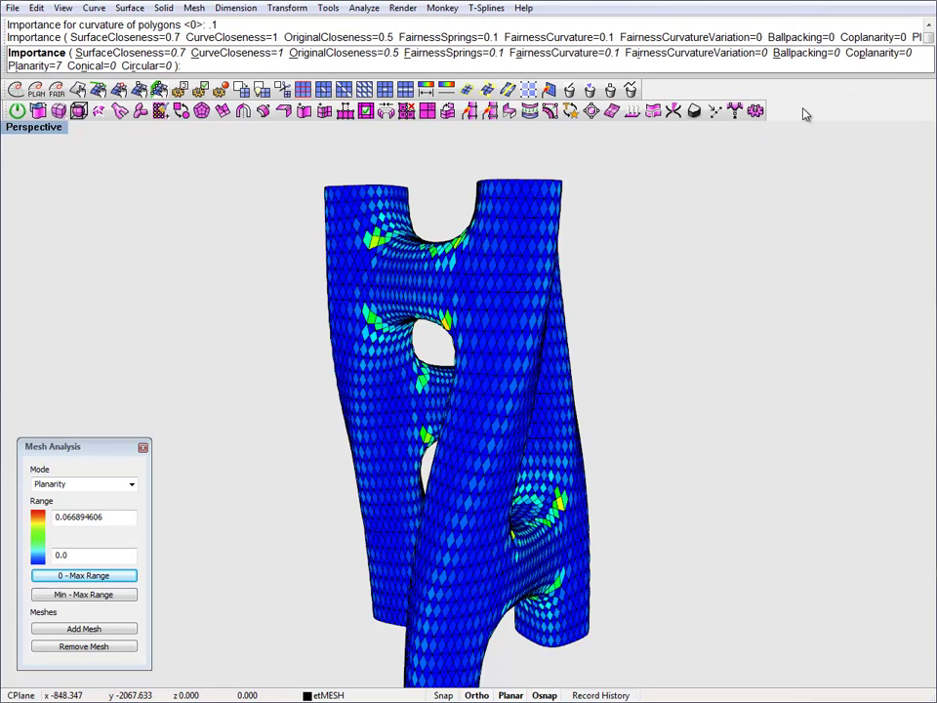
{"action": "left_click", "coordinate": [834, 79]}
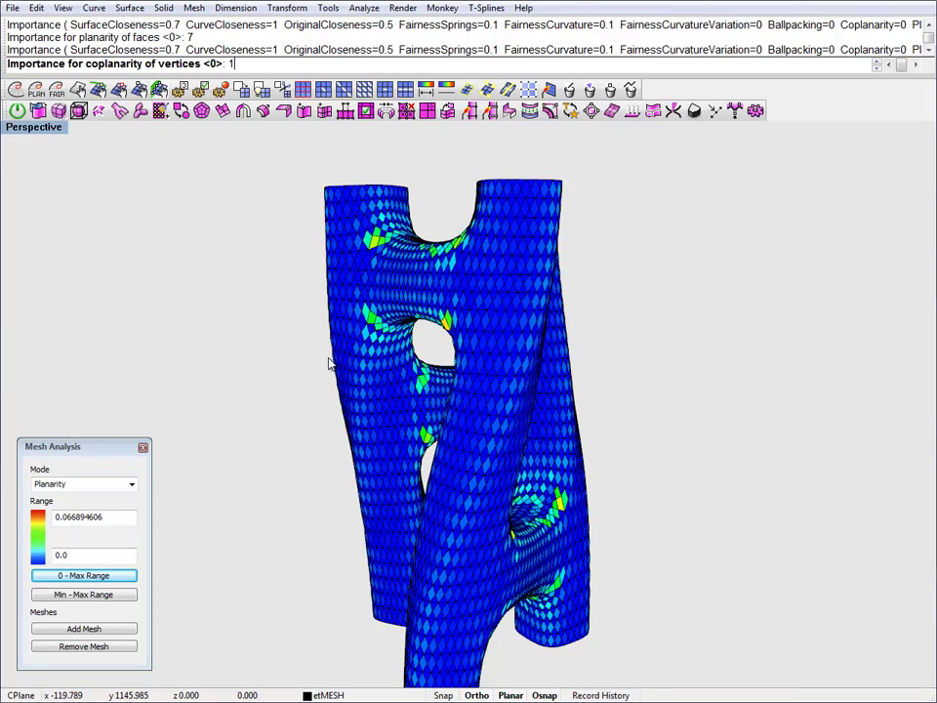
{"action": "type", "text": "1"}
{"action": "key", "text": "Return"}
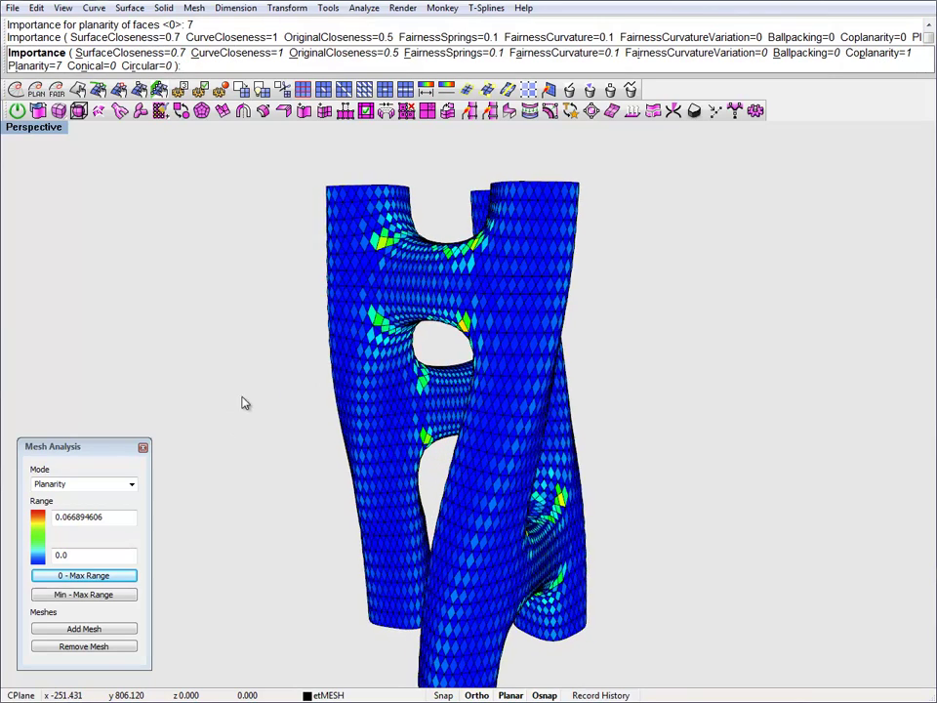
{"action": "key", "text": "Return"}
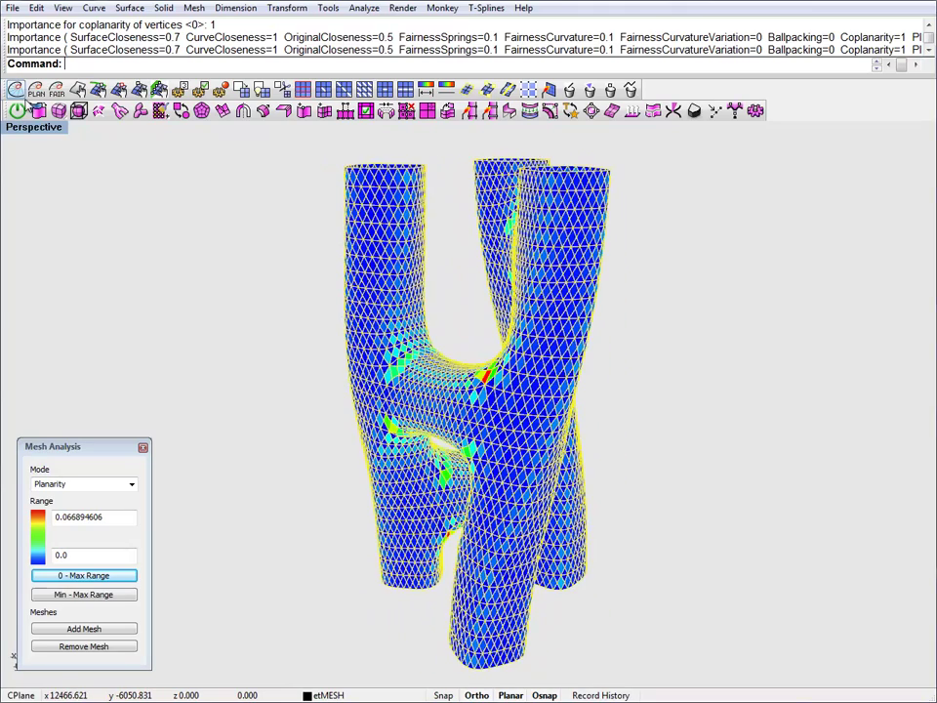
- Run etOptimize on the tower mesh and orbit to inspect the result, now ranging 0–0.015021871
{"action": "left_click", "coordinate": [17, 91]}
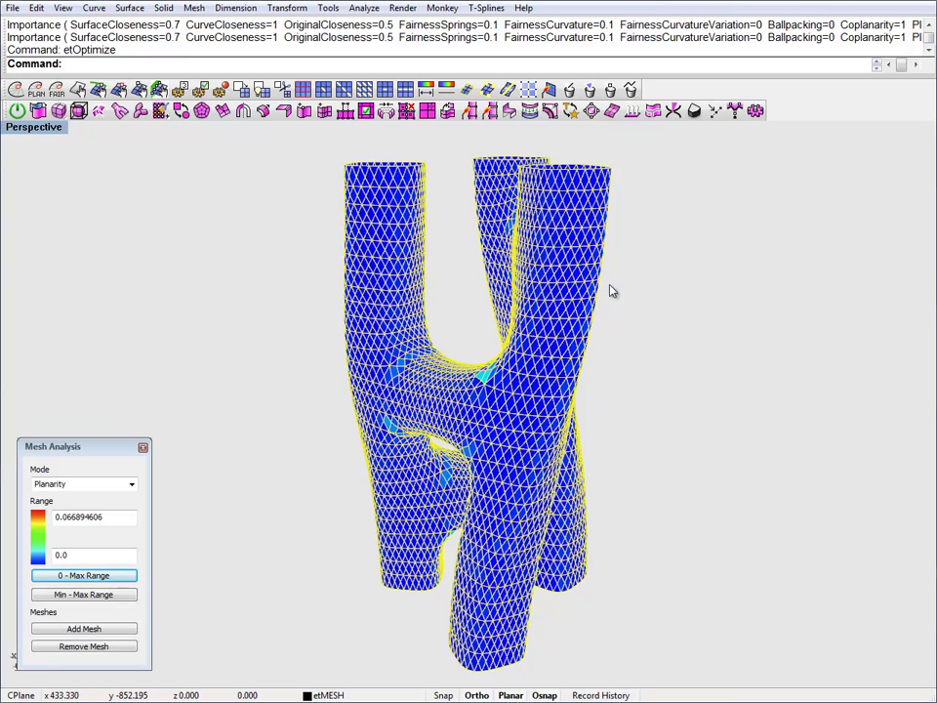
{"action": "right_click_drag", "start_coordinate": [297, 321], "coordinate": [412, 377]}
- Fit the planarity colour range to 0–0.015021871 and orbit to view the mesh from other sides
{"action": "left_click", "coordinate": [127, 574]}
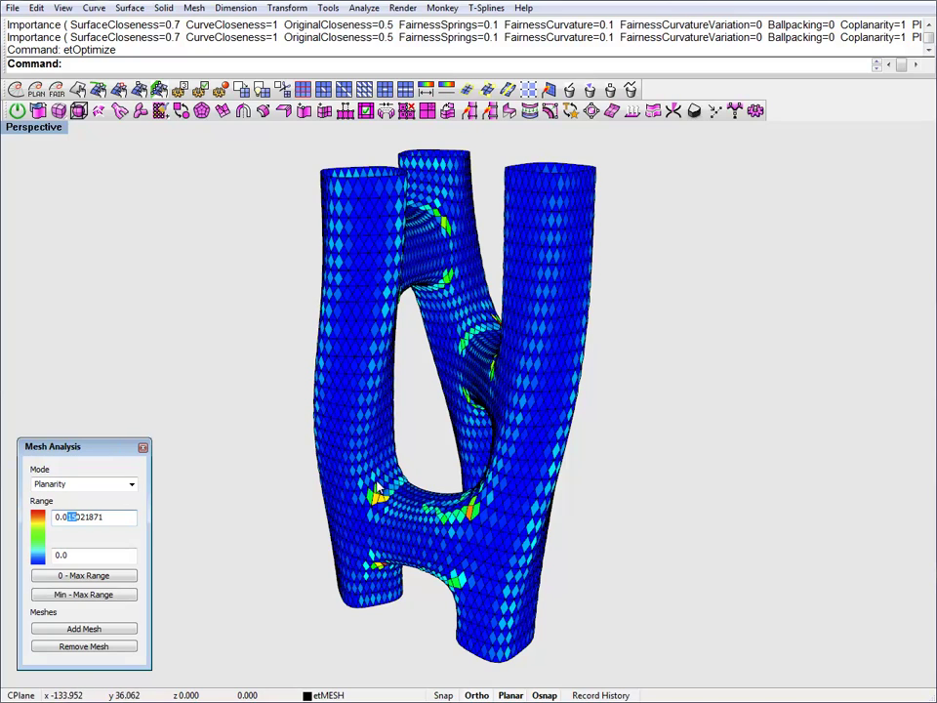
{"action": "right_click_drag", "start_coordinate": [390, 527], "coordinate": [536, 478]}
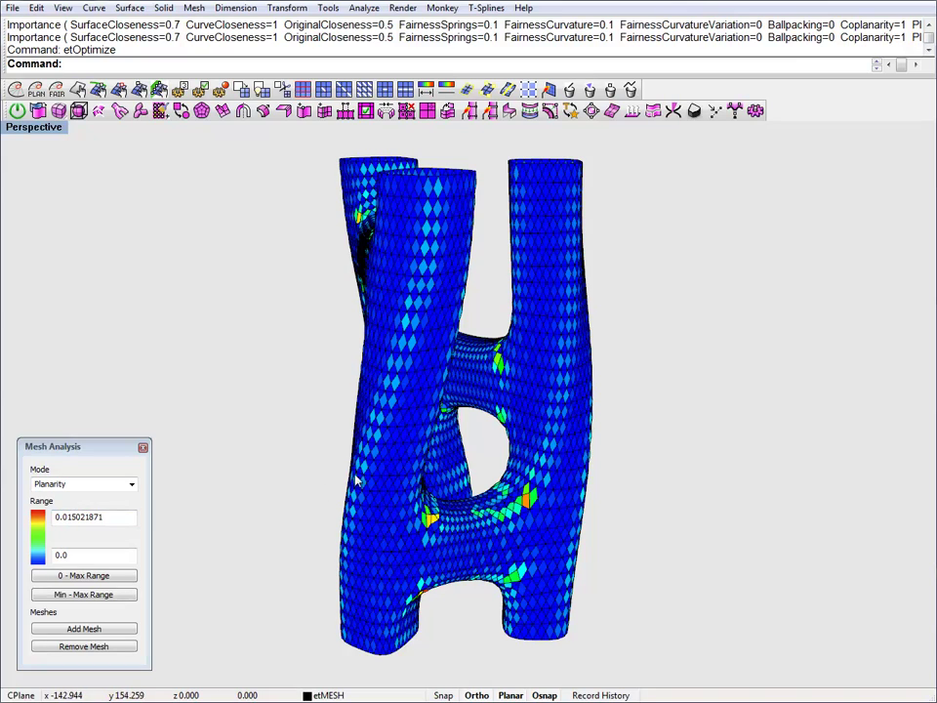
{"action": "mouse_move", "coordinate": [351, 506]}
{"action": "right_mouse_down"}
{"action": "mouse_move", "coordinate": [362, 499]}
{"action": "mouse_move", "coordinate": [344, 488]}
{"action": "right_mouse_up"}
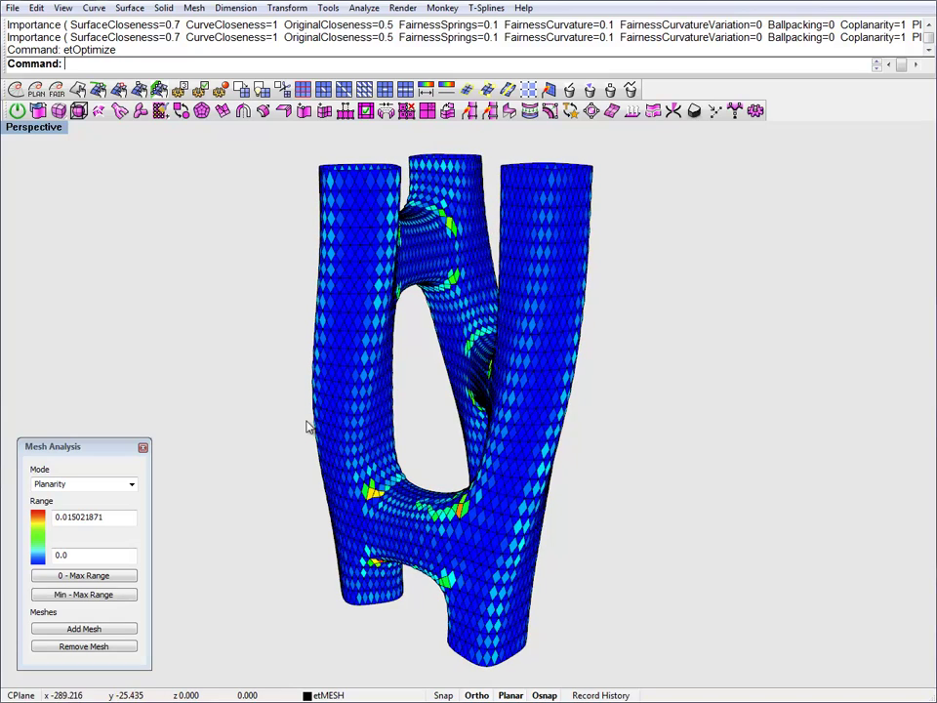
- Run etOptimize on the branching mesh three more times
{"action": "left_click", "coordinate": [16, 90]}
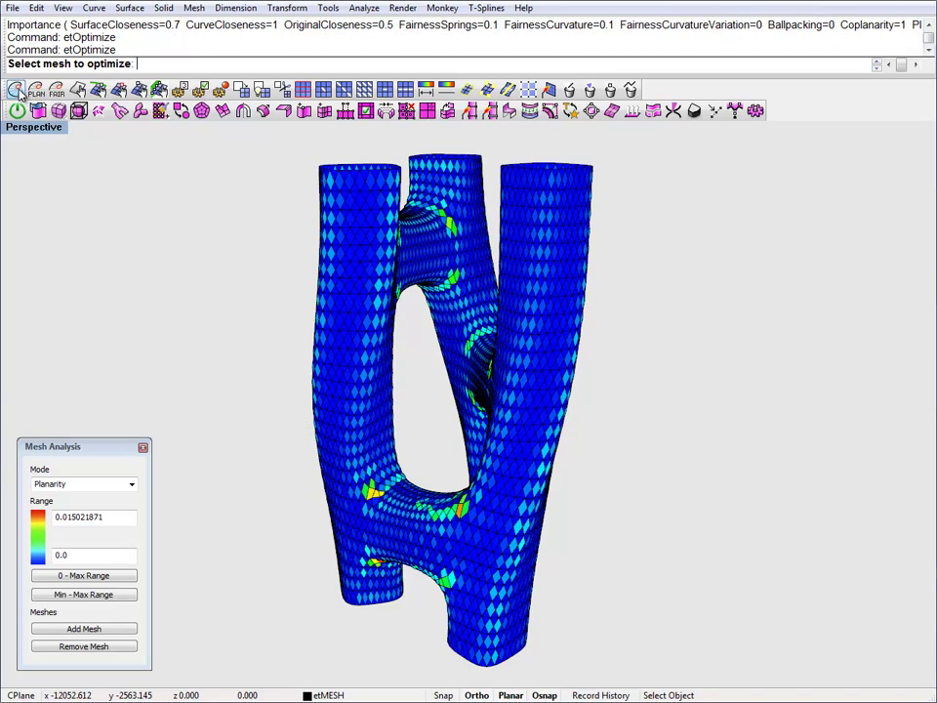
{"action": "left_click", "coordinate": [336, 183]}
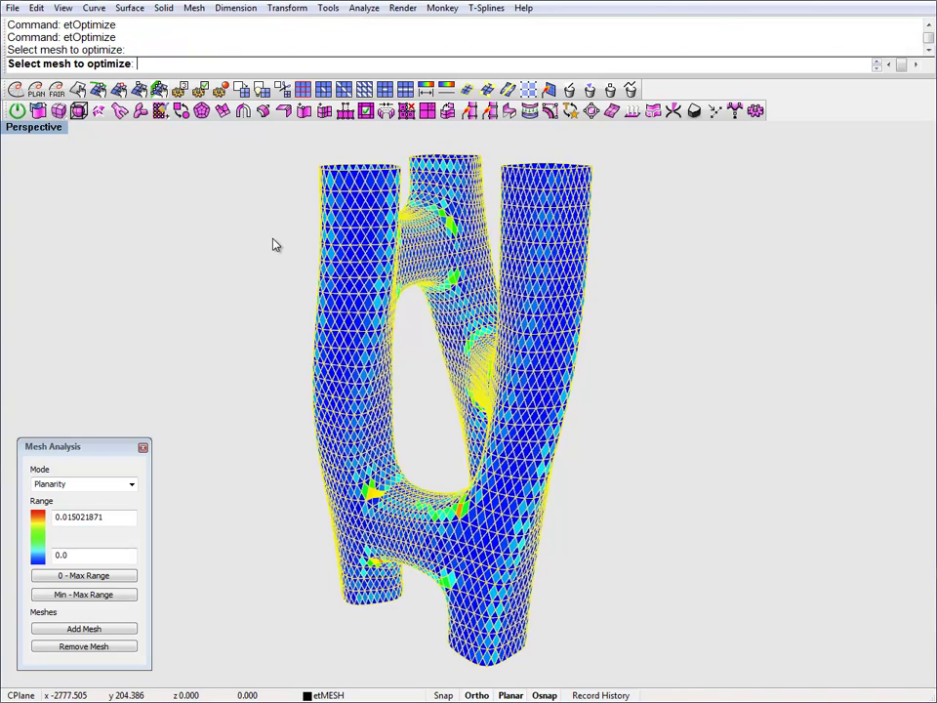
{"action": "key", "text": "Return"}
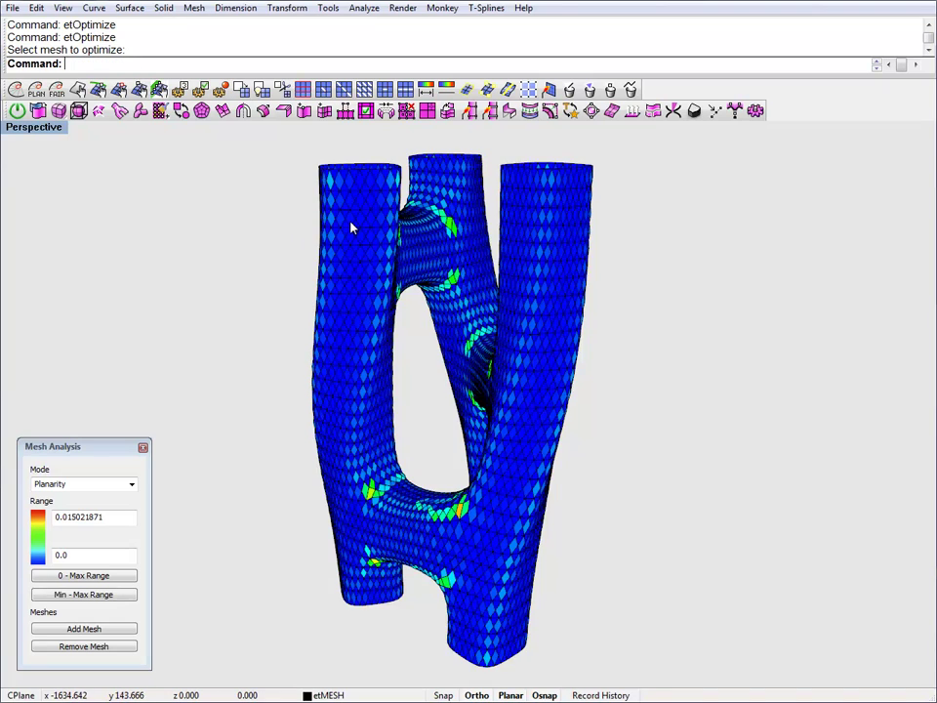
{"action": "left_click", "coordinate": [17, 91]}
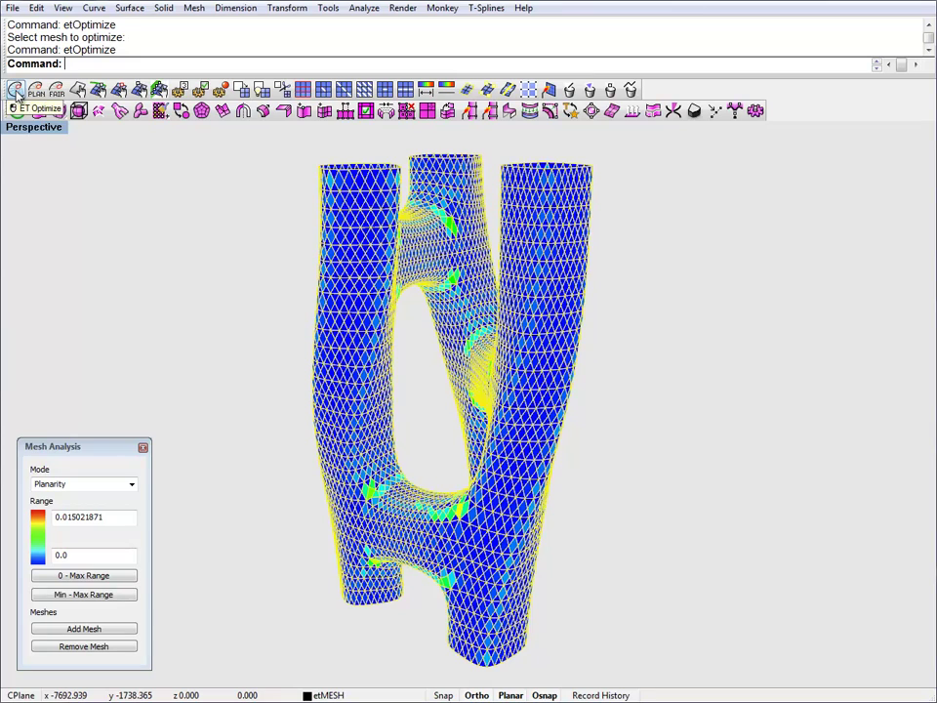
{"action": "left_click", "coordinate": [16, 92]}
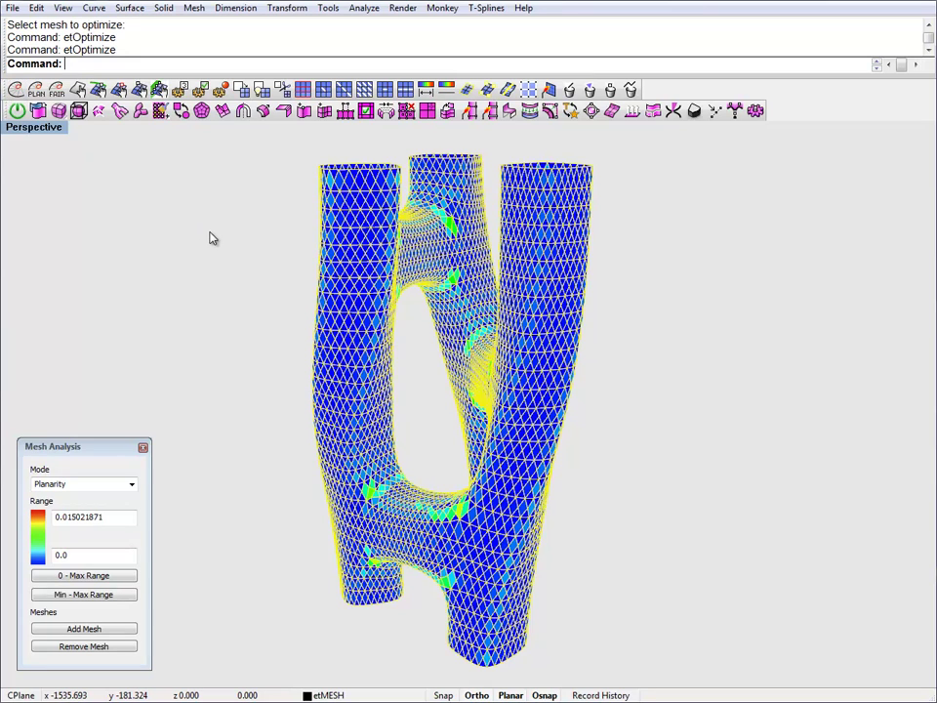
- Raise the face planarity importance to 8 in etOptionsImportance
{"action": "left_click", "coordinate": [181, 91]}
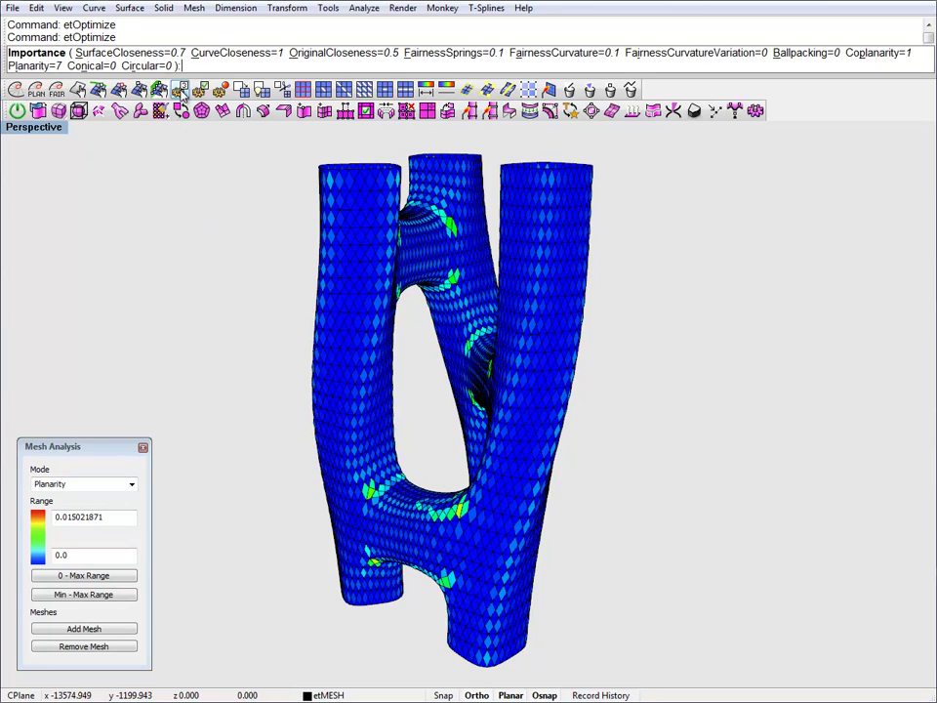
{"action": "left_click", "coordinate": [51, 67]}
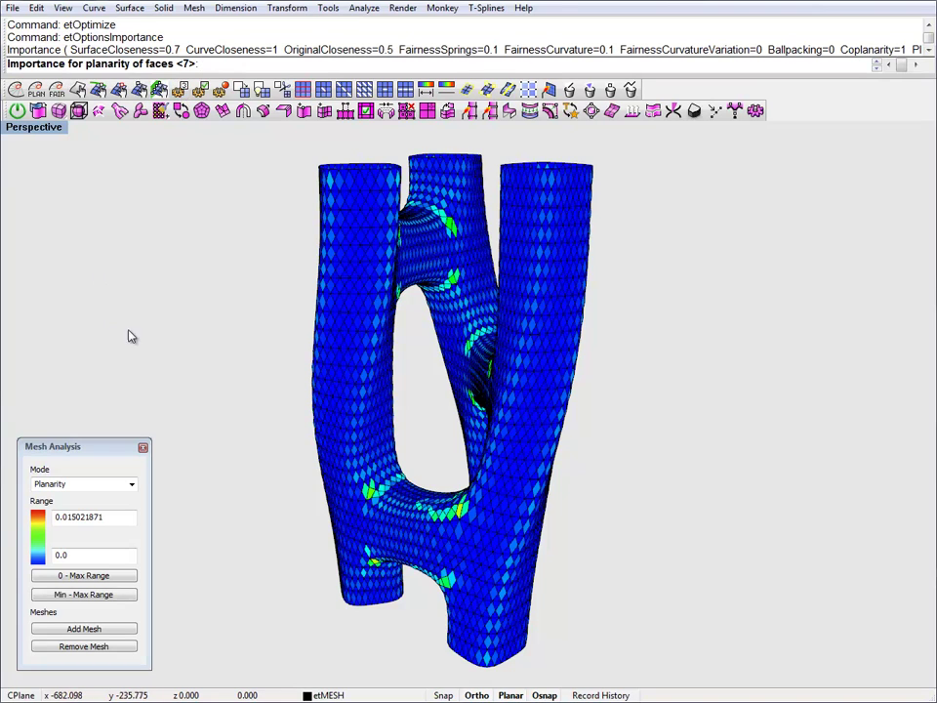
{"action": "type", "text": "8"}
{"action": "key", "text": "Return"}
{"action": "key", "text": "Return"}
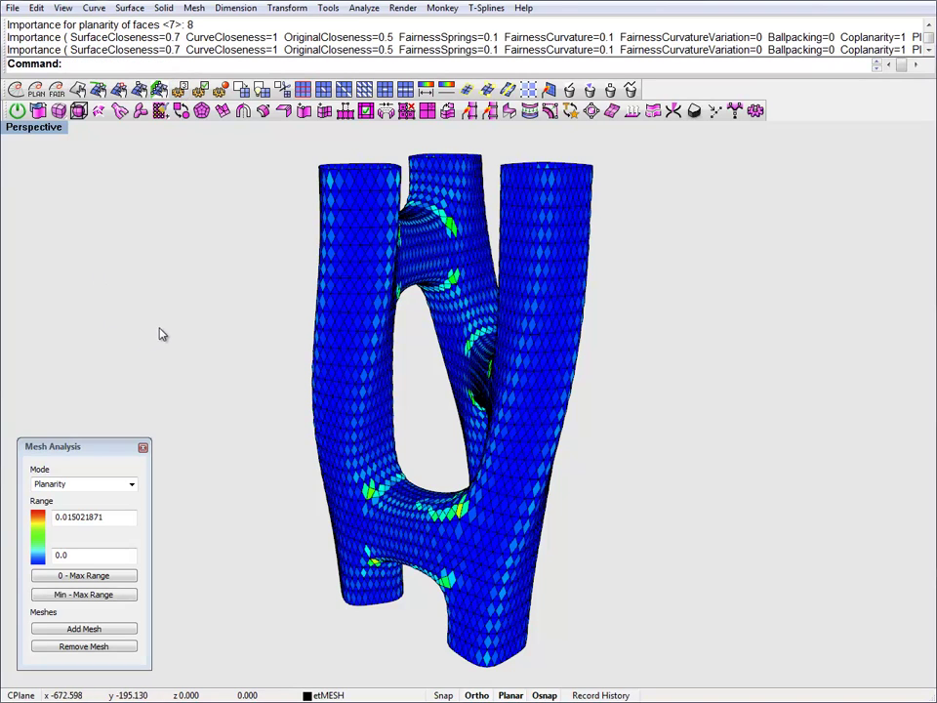
- Run four more etOptimize passes on the mesh with the new weights
{"action": "left_click", "coordinate": [17, 90]}
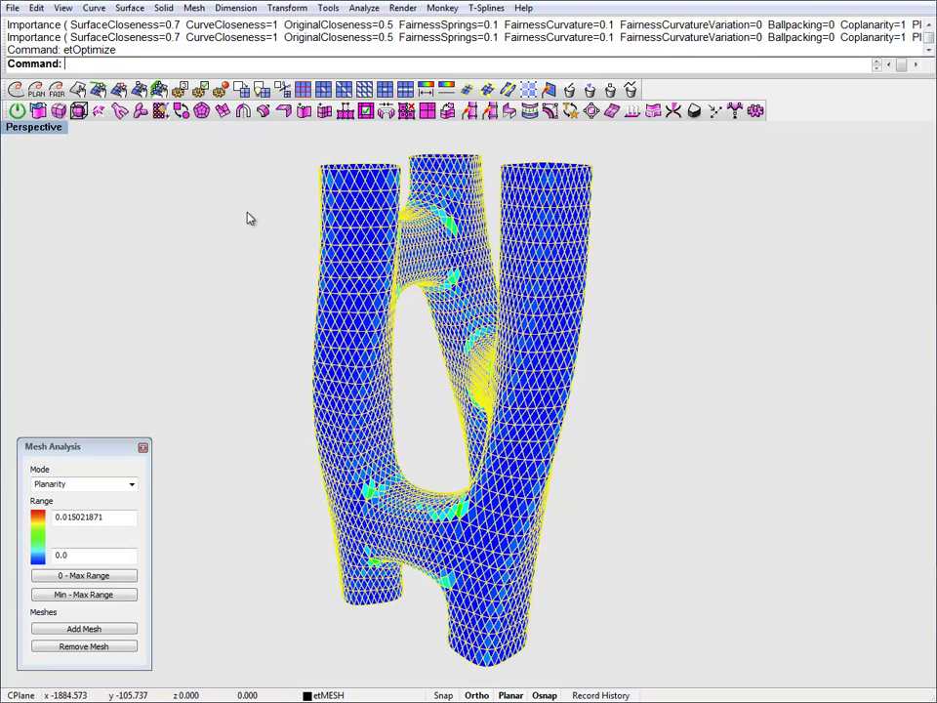
{"action": "left_click", "coordinate": [17, 91]}
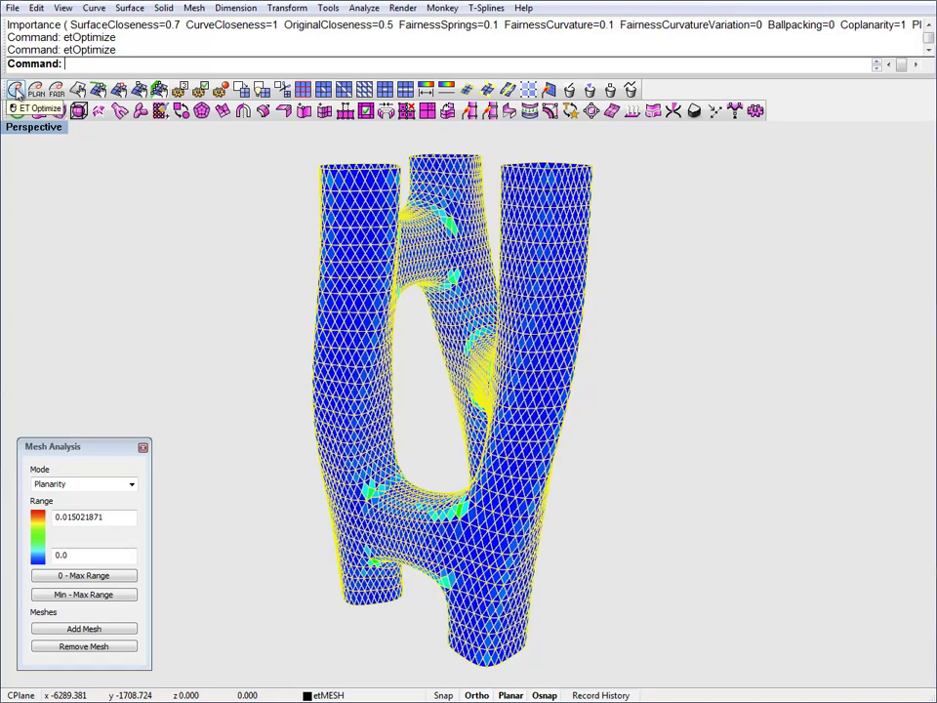
{"action": "left_click", "coordinate": [16, 90]}
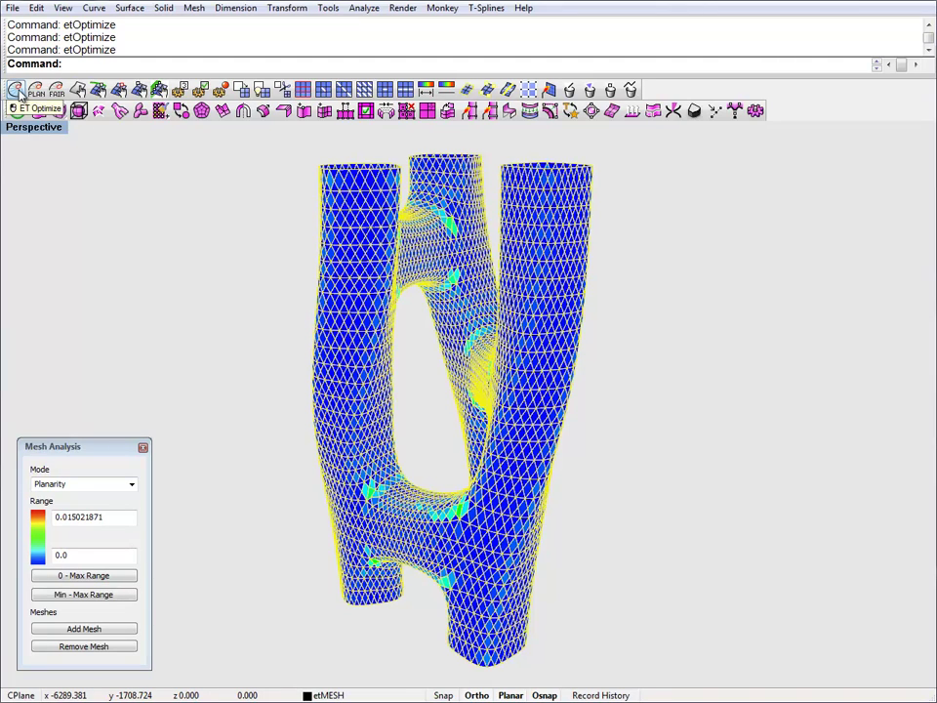
{"action": "left_click", "coordinate": [17, 91]}
- Rescale the planarity colours to 0–0.008488426 and orbit around the tower to check junction faces
{"action": "left_click", "coordinate": [232, 271]}
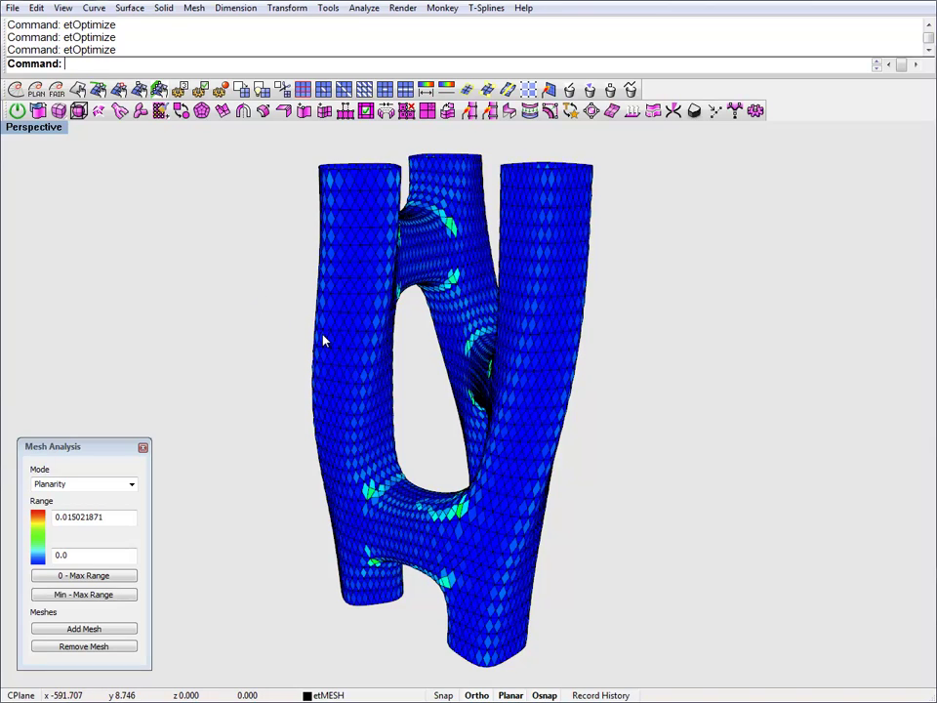
{"action": "left_click", "coordinate": [119, 578]}
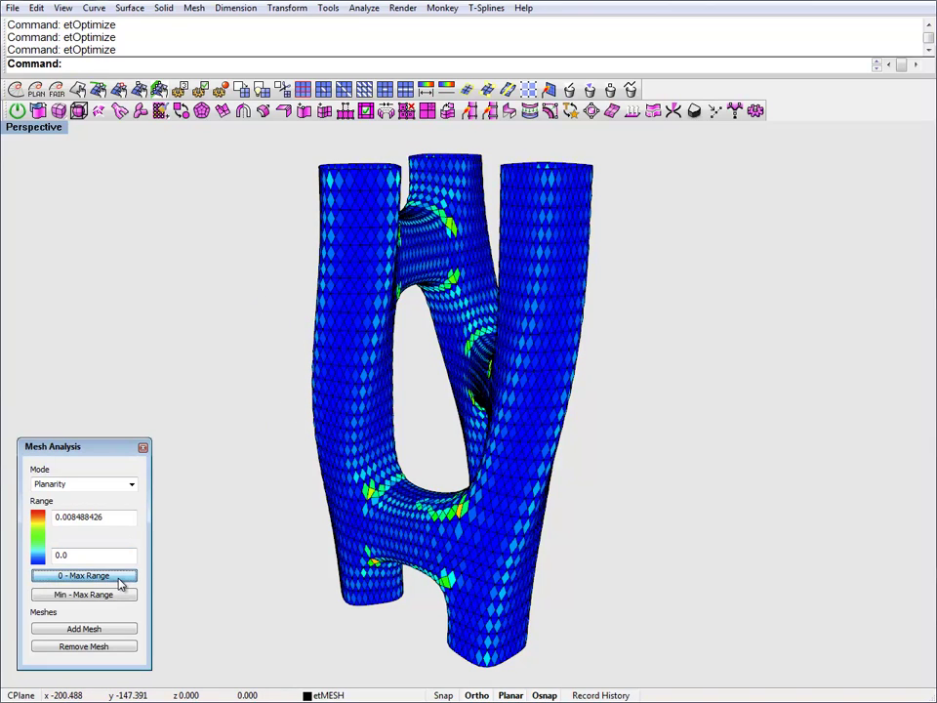
{"action": "left_click", "coordinate": [72, 517]}
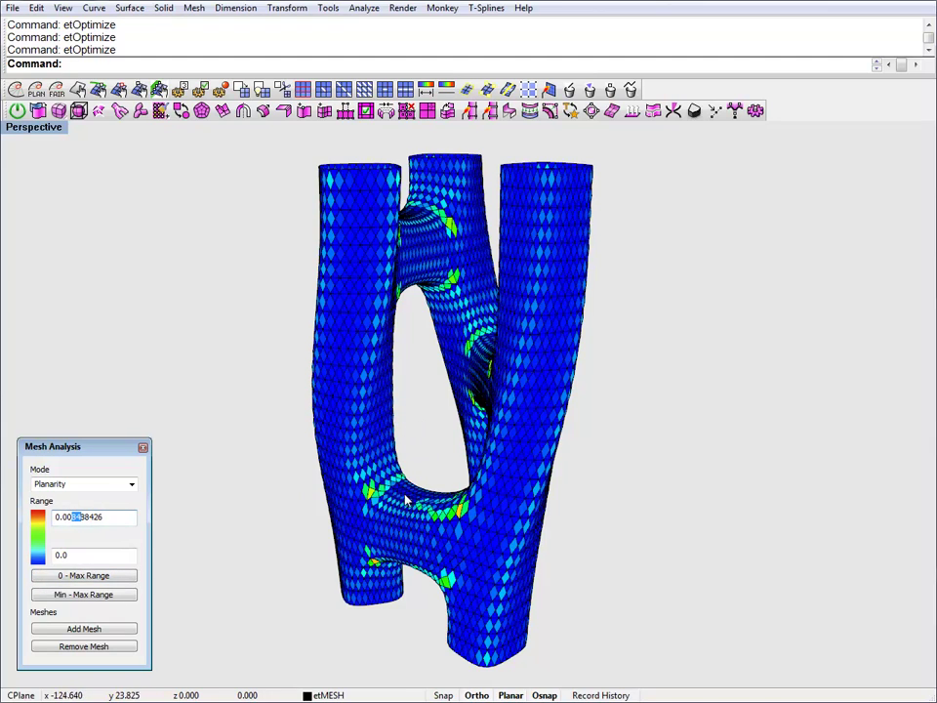
{"action": "right_click_drag", "start_coordinate": [429, 364], "coordinate": [543, 410]}
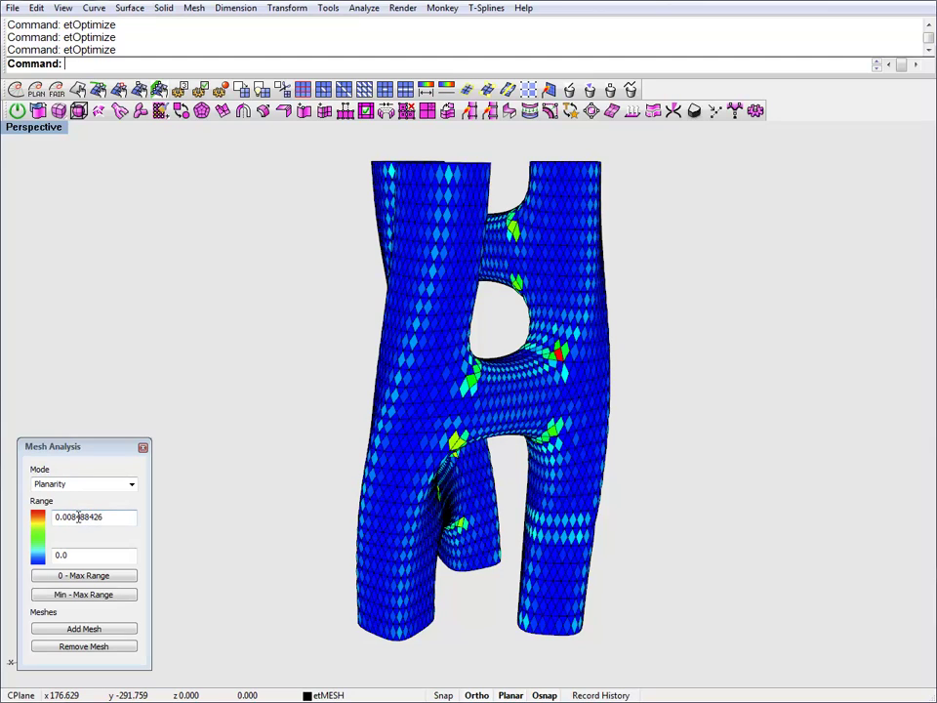
{"action": "right_click_drag", "start_coordinate": [585, 391], "coordinate": [638, 335]}
{"action": "right_click_drag", "start_coordinate": [565, 307], "coordinate": [393, 330]}
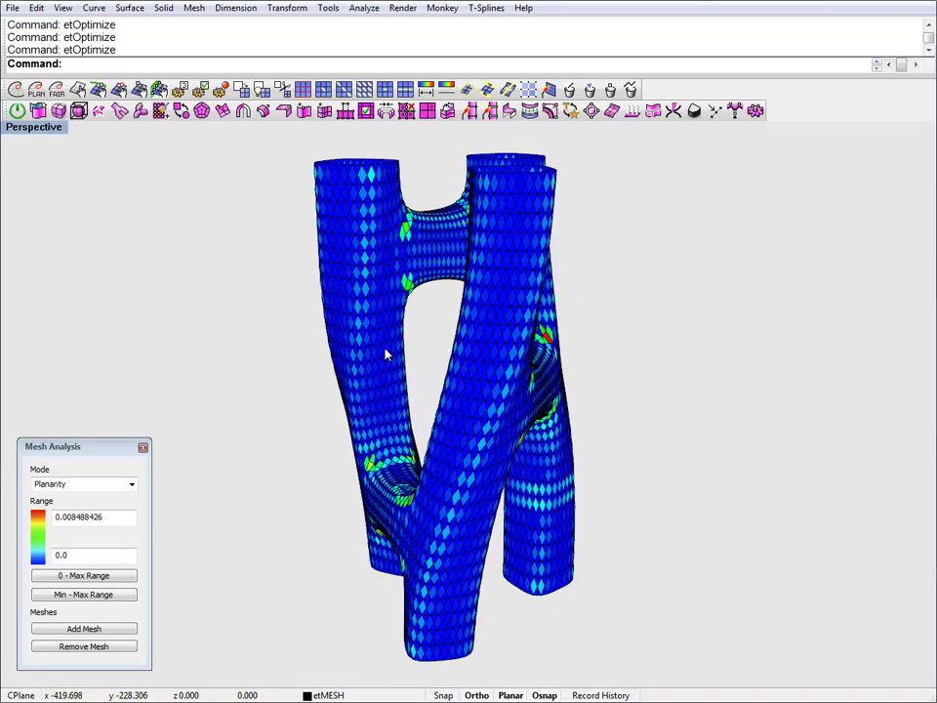